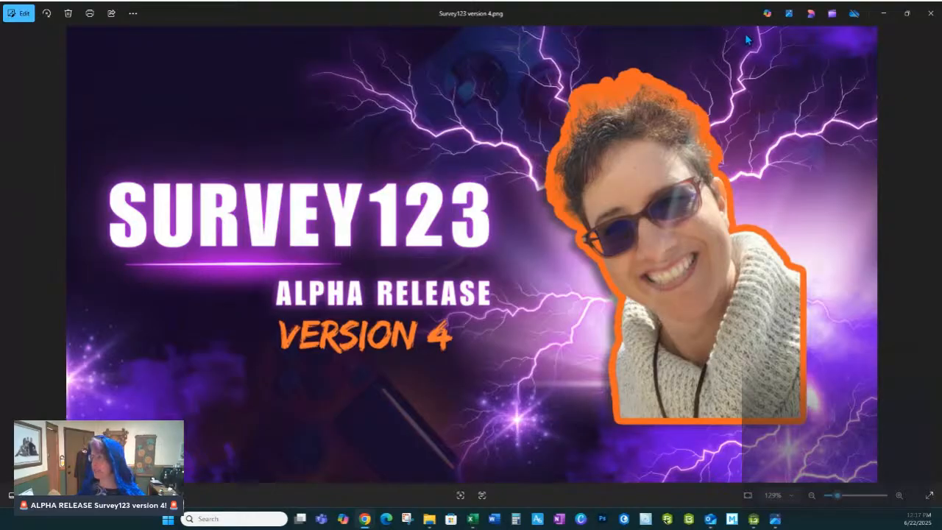
Step: Start a new survey from the XLSForm file "Video 7 Survey123 Family Album with Repeat 3.22a.xlsx" in Downloads
{"action": "left_click", "coordinate": [931, 16]}
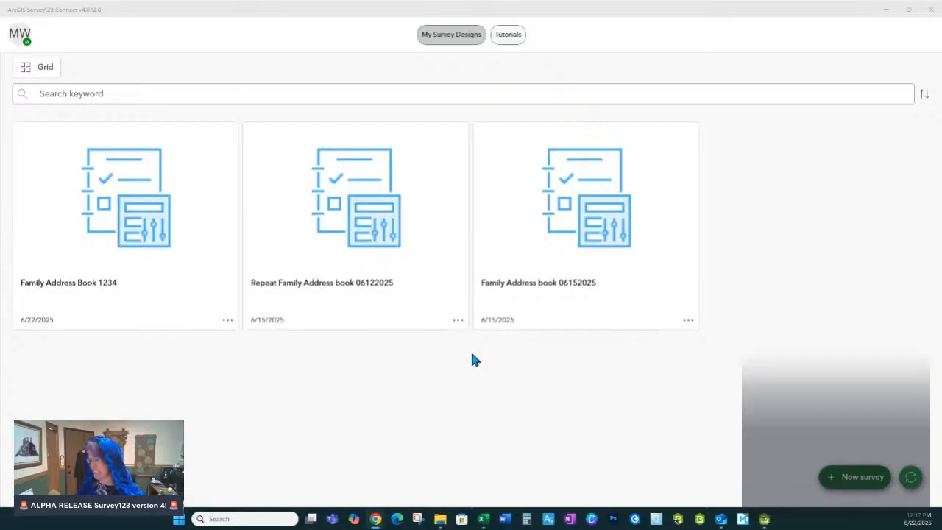
{"action": "left_click", "coordinate": [862, 478]}
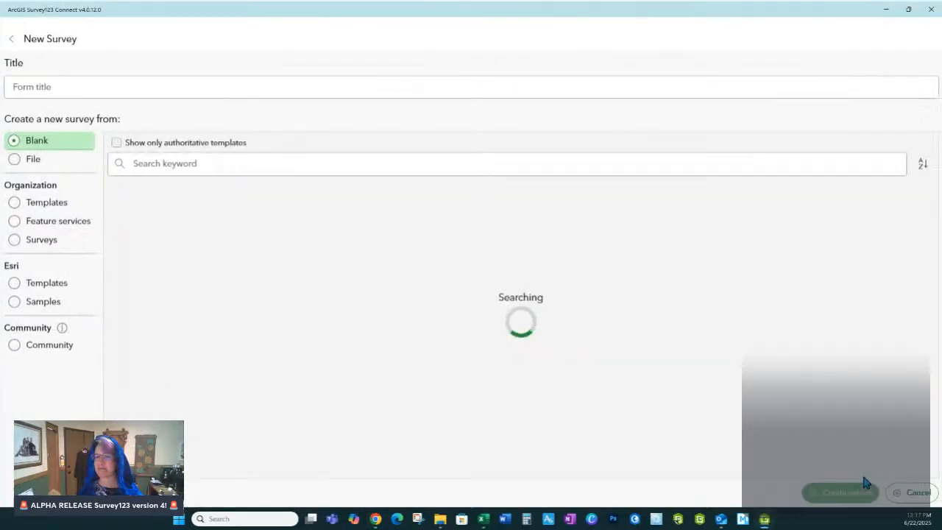
{"action": "left_click", "coordinate": [14, 159]}
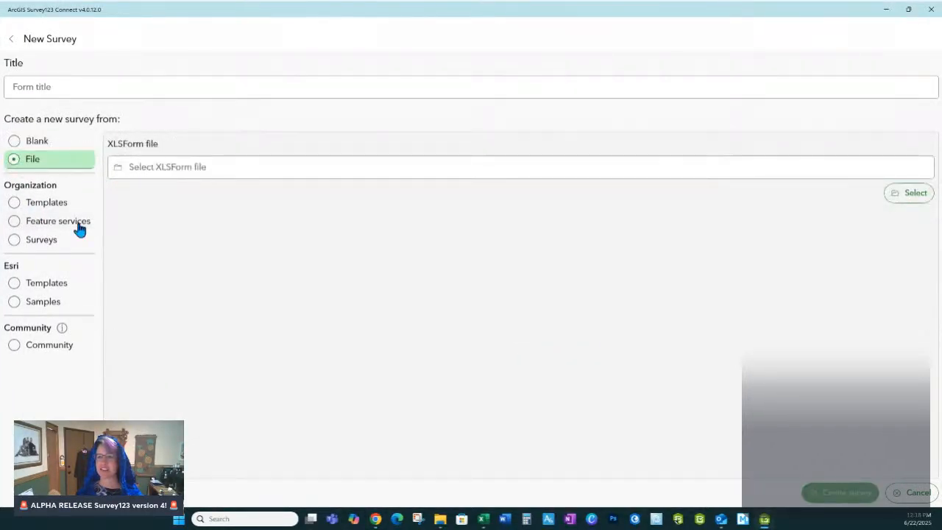
{"action": "left_click", "coordinate": [914, 198]}
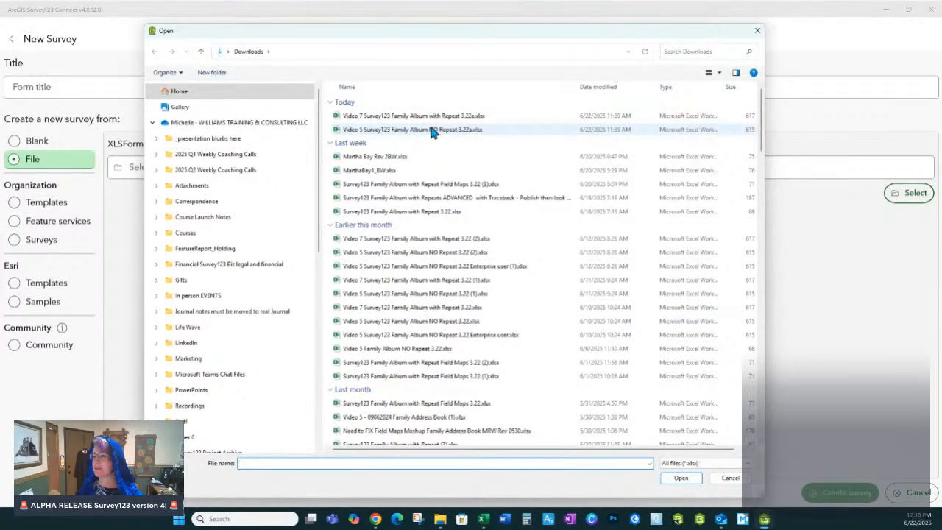
{"action": "double_click", "coordinate": [422, 118]}
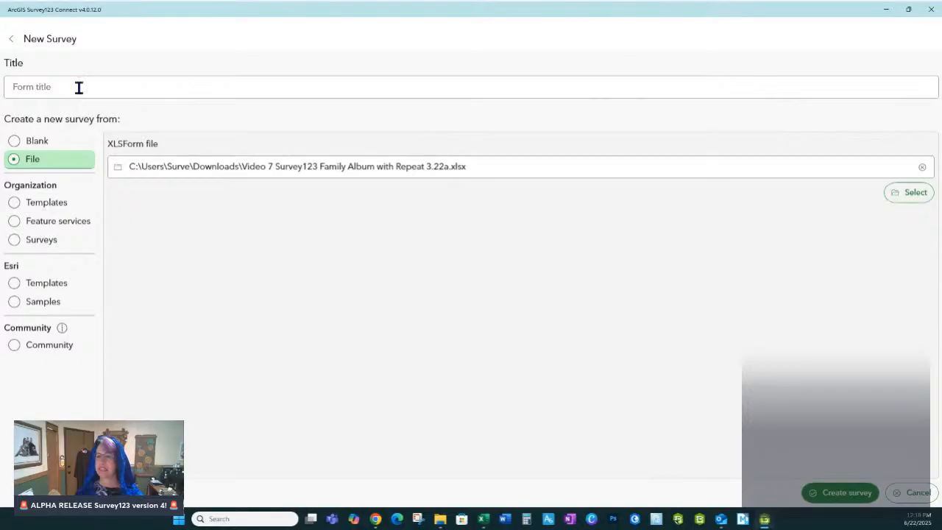
Step: Title the new survey "Survey1234 Family Album with Repeat", reusing words from the file name, and create it
{"action": "left_click_drag", "start_coordinate": [321, 167], "coordinate": [425, 167]}
{"action": "key", "text": "ctrl+c"}
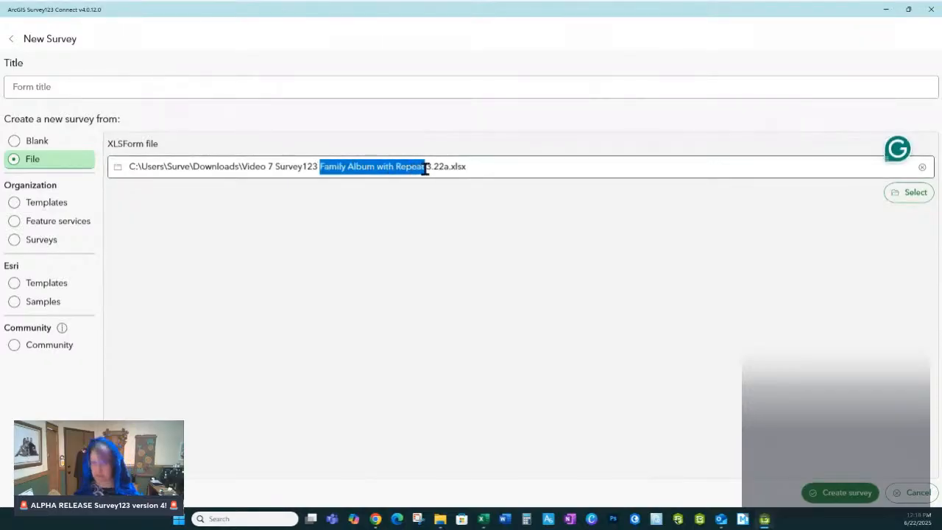
{"action": "left_click", "coordinate": [63, 85]}
{"action": "key", "text": "ctrl+v"}
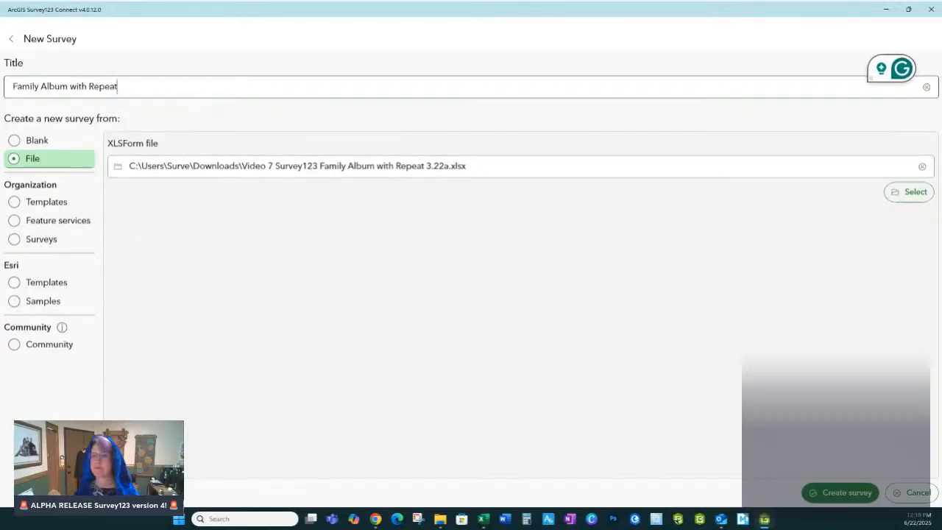
{"action": "mouse_move", "coordinate": [273, 165]}
{"action": "left_mouse_down"}
{"action": "mouse_move", "coordinate": [316, 166]}
{"action": "mouse_move", "coordinate": [275, 166]}
{"action": "mouse_move", "coordinate": [282, 168]}
{"action": "left_mouse_up"}
{"action": "key", "text": "ctrl+c"}
{"action": "left_click", "coordinate": [317, 166]}
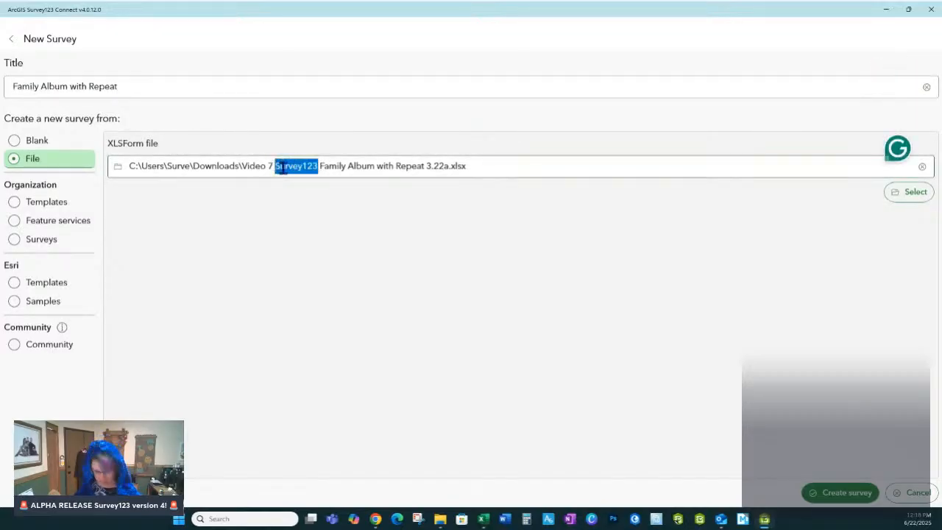
{"action": "left_click", "coordinate": [14, 82]}
{"action": "key", "text": "ctrl+v"}
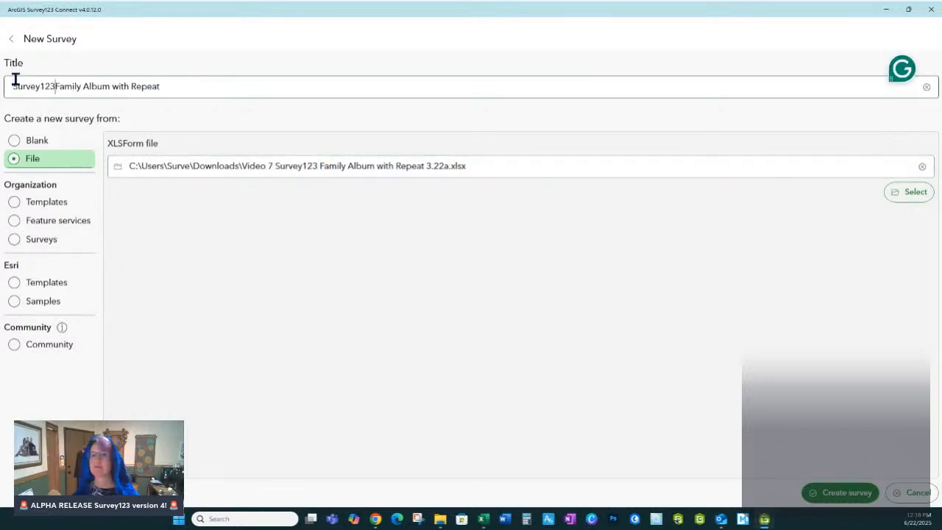
{"action": "type", "text": "4"}
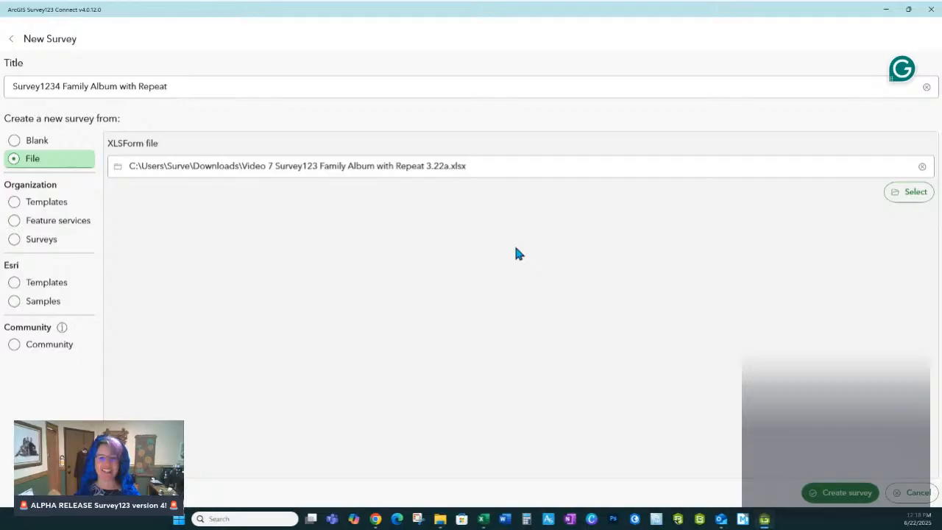
{"action": "left_click", "coordinate": [848, 493]}
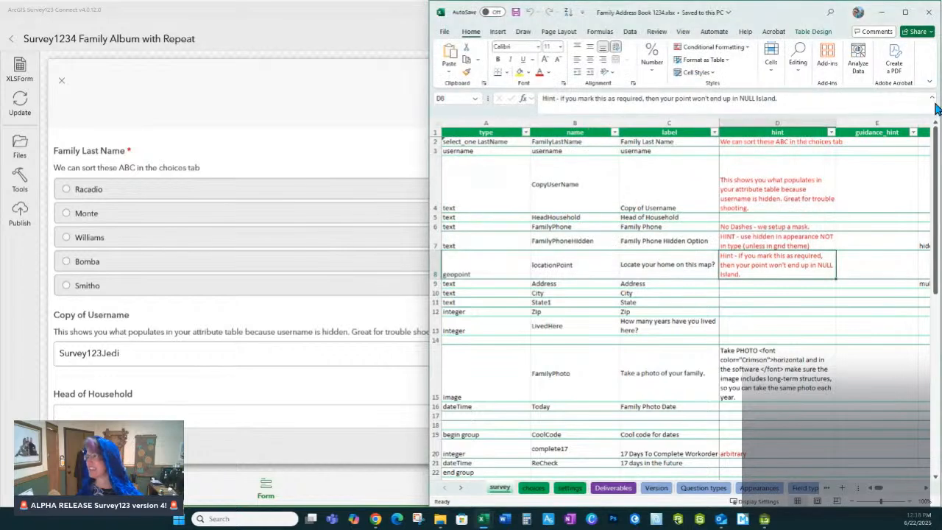
Step: Close the Family Address Book 1234 workbook and place the survey preview side by side with the new survey's workbook
{"action": "left_click", "coordinate": [927, 13]}
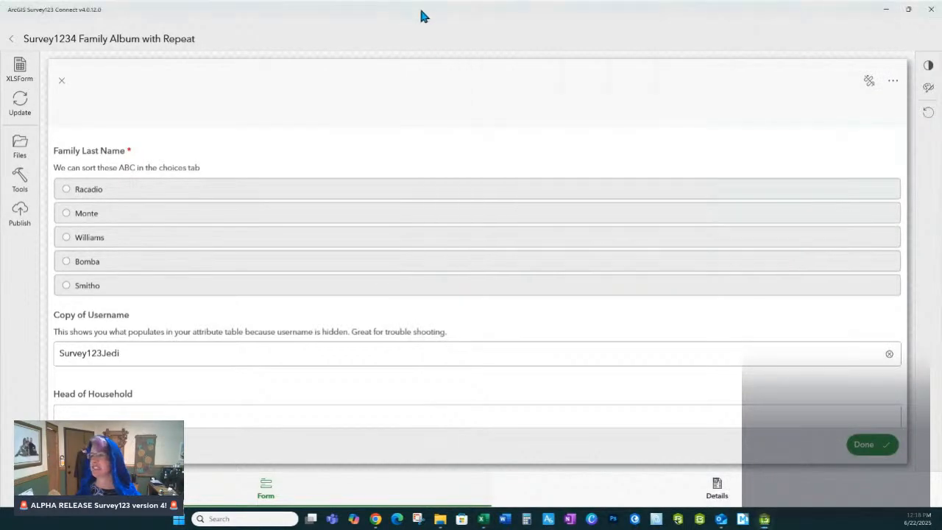
{"action": "left_click", "coordinate": [909, 11]}
{"action": "left_click", "coordinate": [633, 22]}
{"action": "left_click_drag", "start_coordinate": [634, 22], "coordinate": [621, 8]}
{"action": "left_click_drag", "start_coordinate": [794, 230], "coordinate": [941, 510]}
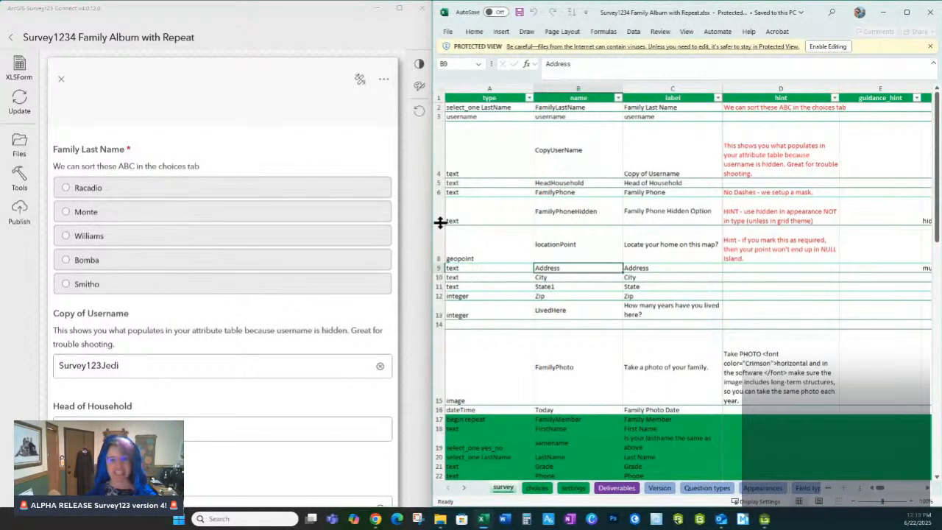
{"action": "left_click", "coordinate": [312, 137]}
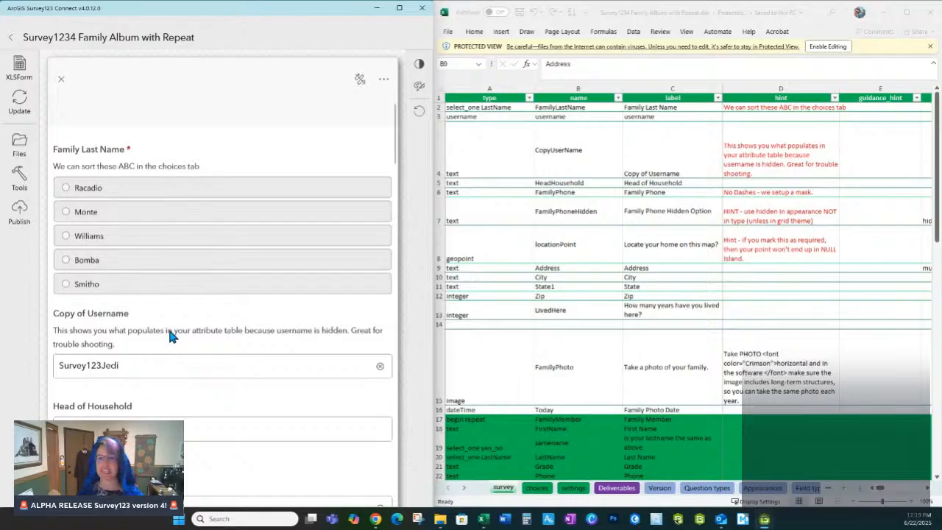
{"action": "left_click", "coordinate": [501, 342]}
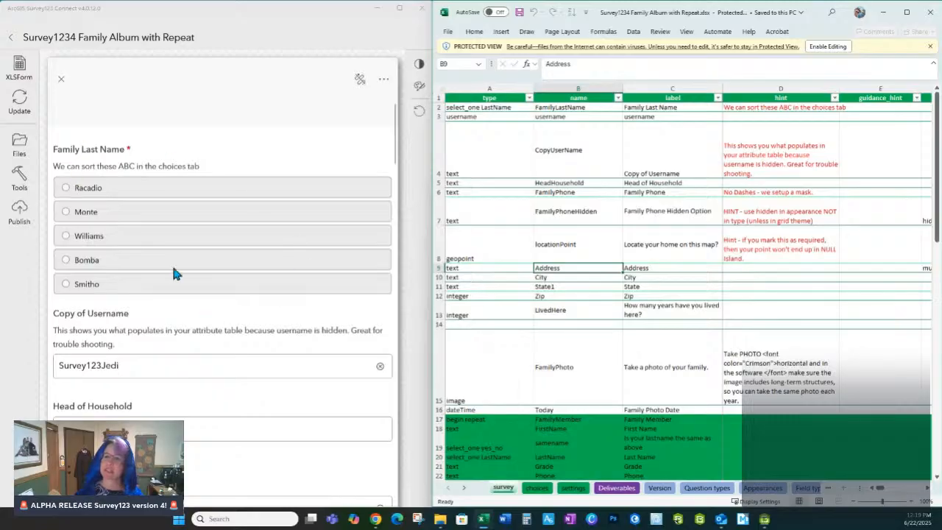
Step: Choose the second Family Last Name option in the form preview and check the Head of Household and Family Phone fields
{"action": "left_click", "coordinate": [65, 213]}
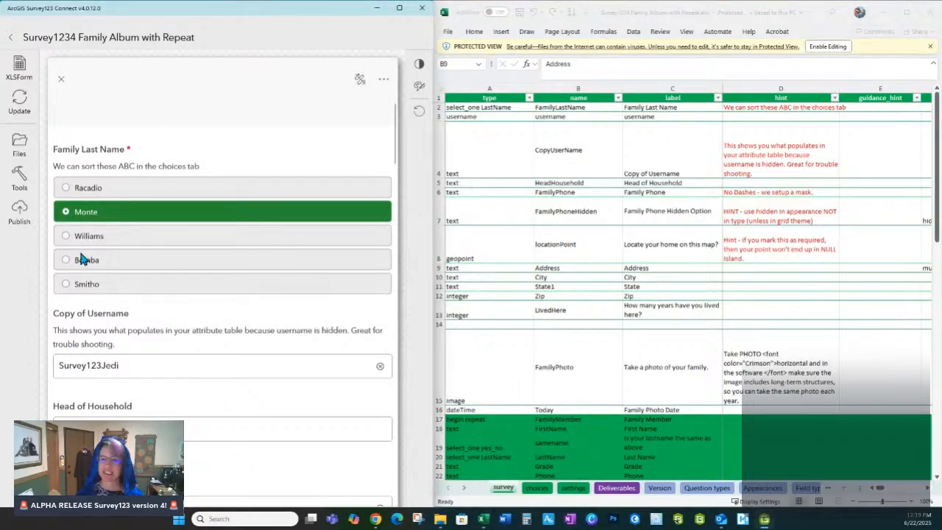
{"action": "scroll", "coordinate": [120, 334], "scroll_direction": "down", "scroll_amount": 3}
{"action": "left_click", "coordinate": [98, 244]}
{"action": "scroll", "coordinate": [177, 275], "scroll_direction": "down", "scroll_amount": 2}
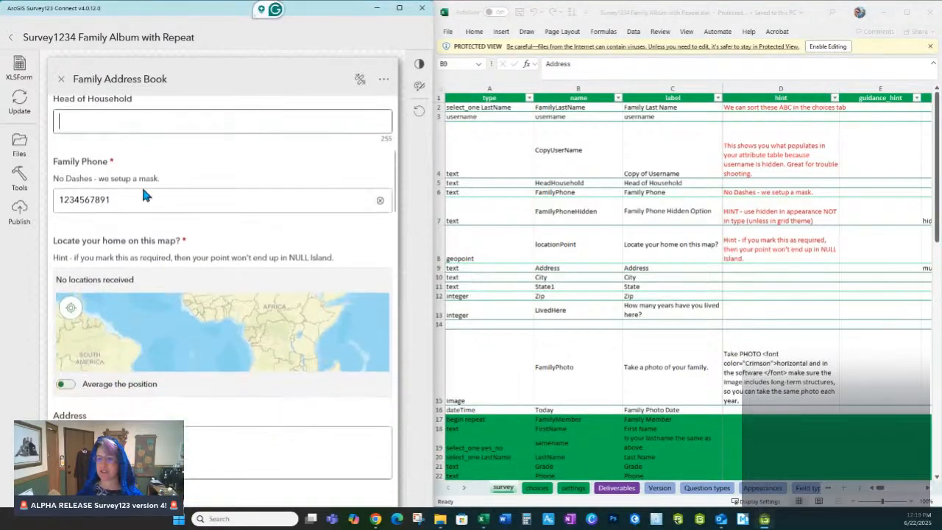
{"action": "left_click", "coordinate": [141, 204]}
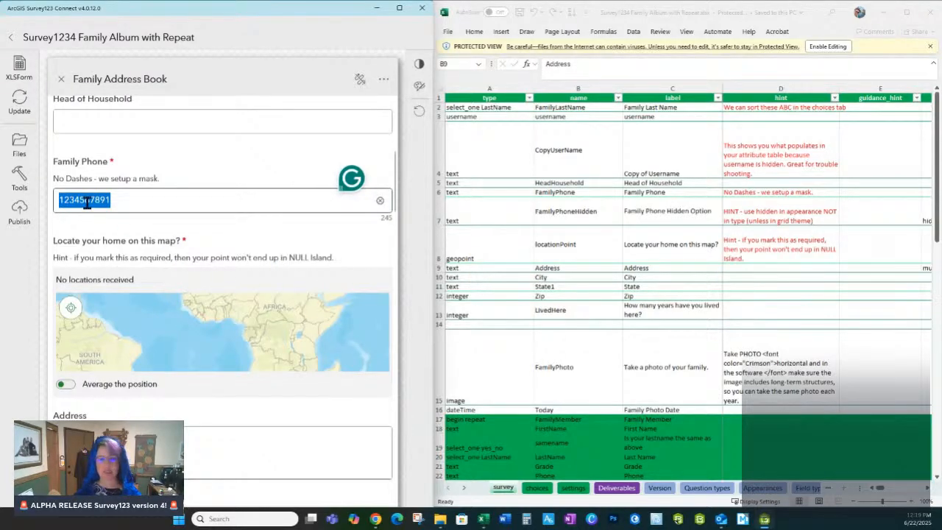
Step: Examine the rest of the form preview, from the home location map through the Family Member repeat to the Cool code for dates group and links
{"action": "scroll", "coordinate": [194, 276], "scroll_direction": "down", "scroll_amount": 2}
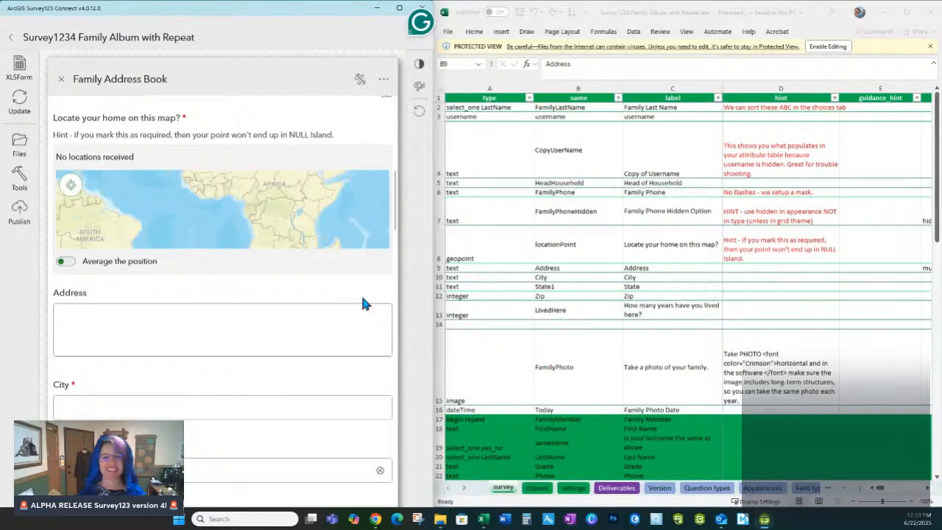
{"action": "scroll", "coordinate": [136, 322], "scroll_direction": "down", "scroll_amount": 3}
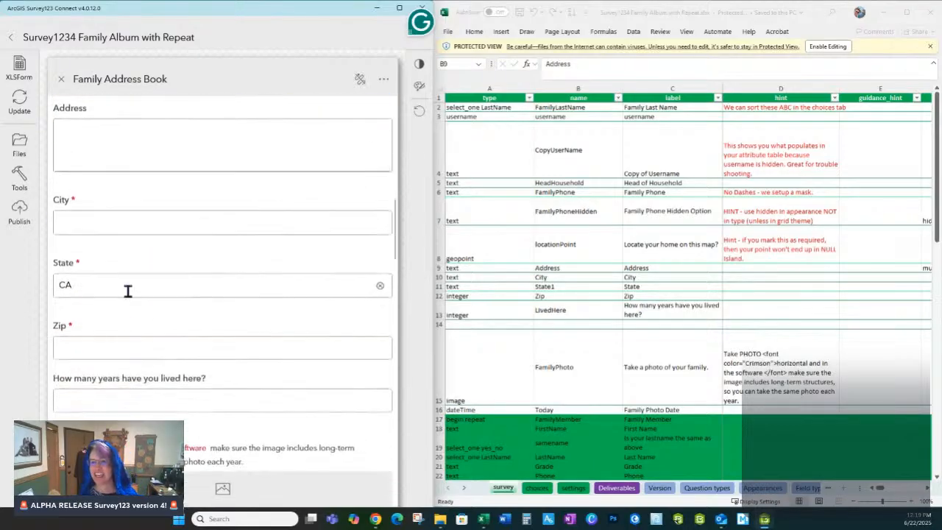
{"action": "scroll", "coordinate": [122, 375], "scroll_direction": "down", "scroll_amount": 1}
{"action": "scroll", "coordinate": [136, 394], "scroll_direction": "down", "scroll_amount": 2}
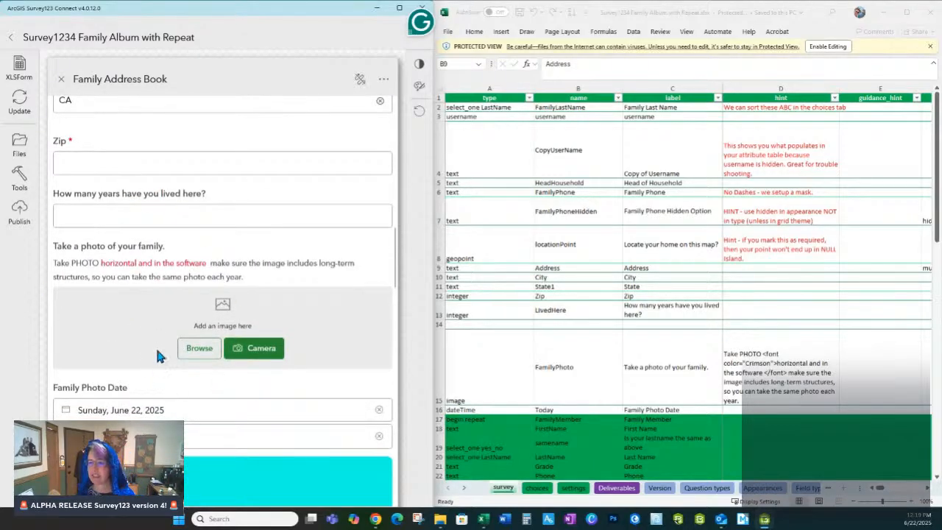
{"action": "scroll", "coordinate": [158, 352], "scroll_direction": "down", "scroll_amount": 5}
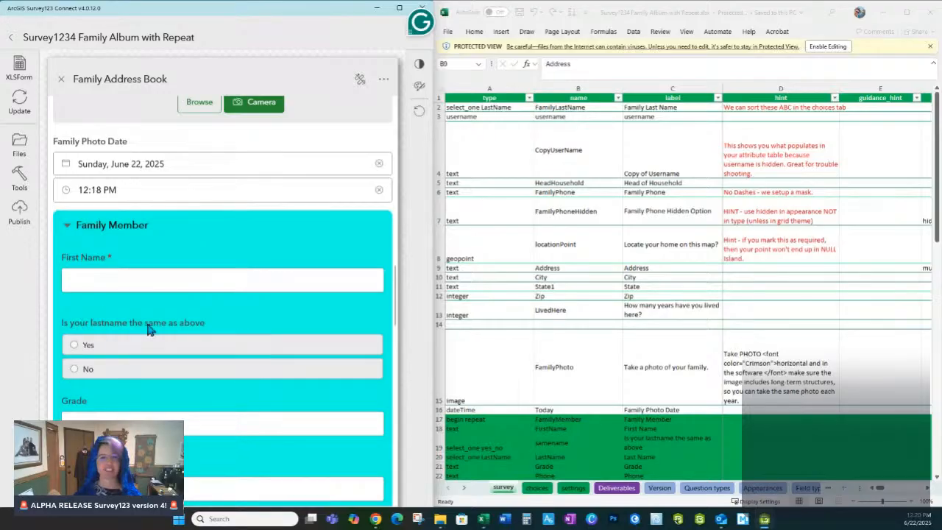
{"action": "scroll", "coordinate": [177, 339], "scroll_direction": "down", "scroll_amount": 10}
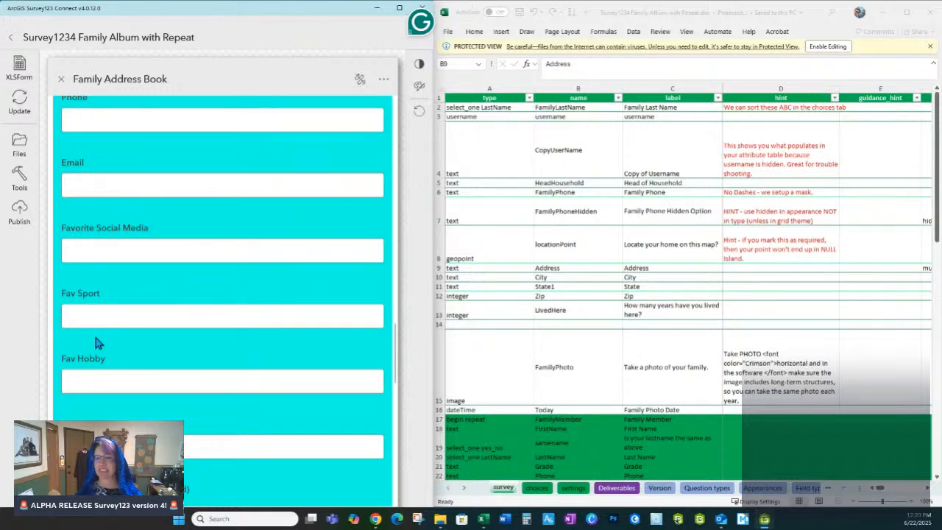
{"action": "scroll", "coordinate": [128, 397], "scroll_direction": "down", "scroll_amount": 3}
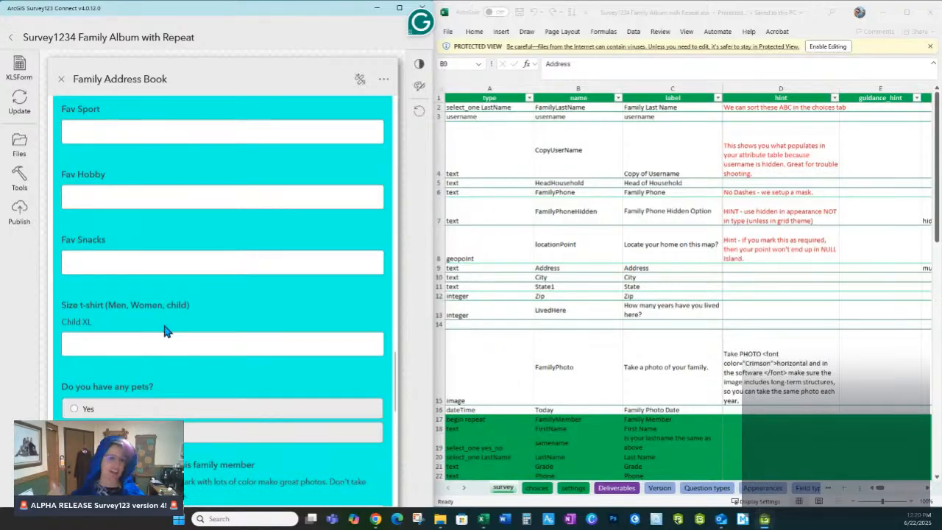
{"action": "scroll", "coordinate": [124, 328], "scroll_direction": "down", "scroll_amount": 10}
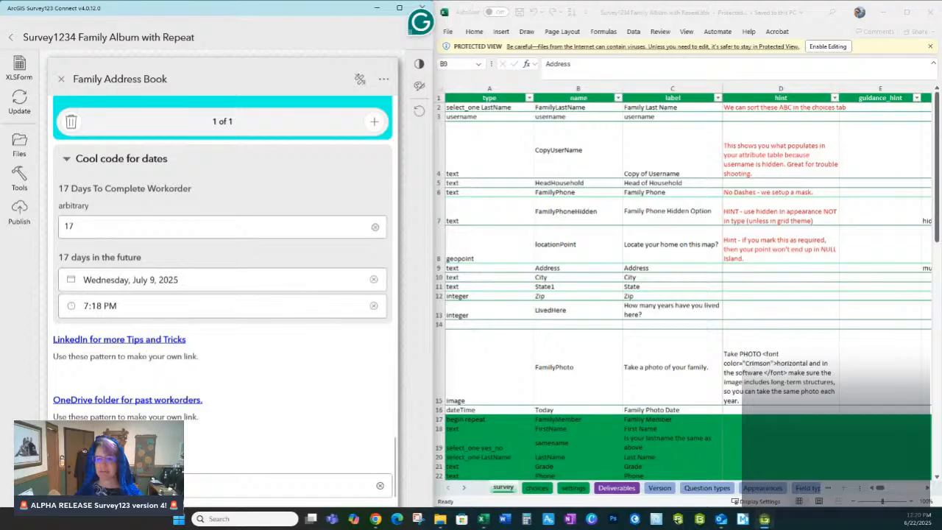
{"action": "left_click", "coordinate": [284, 485]}
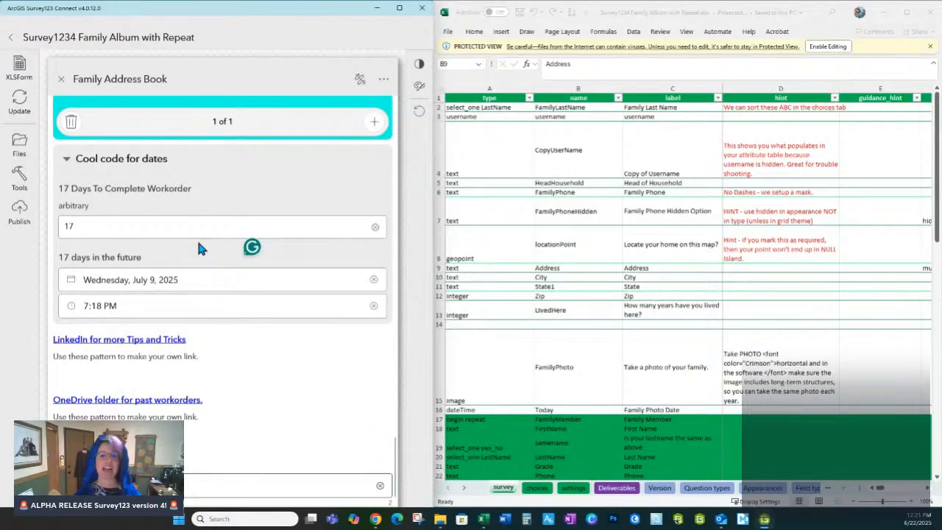
Step: Set Add2MediaFolderA.jpg from Downloads as the thumbnail in the survey's details
{"action": "left_click", "coordinate": [398, 7]}
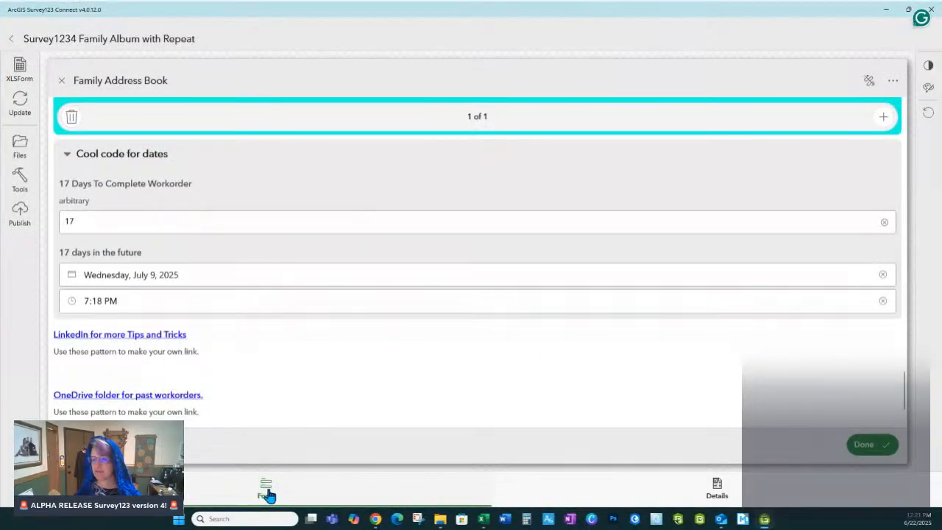
{"action": "left_click", "coordinate": [715, 489]}
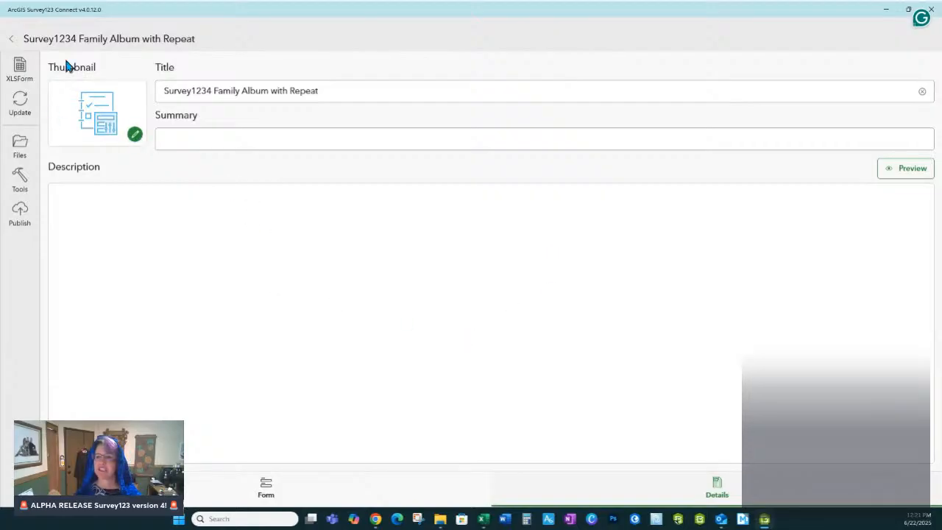
{"action": "left_click", "coordinate": [136, 137]}
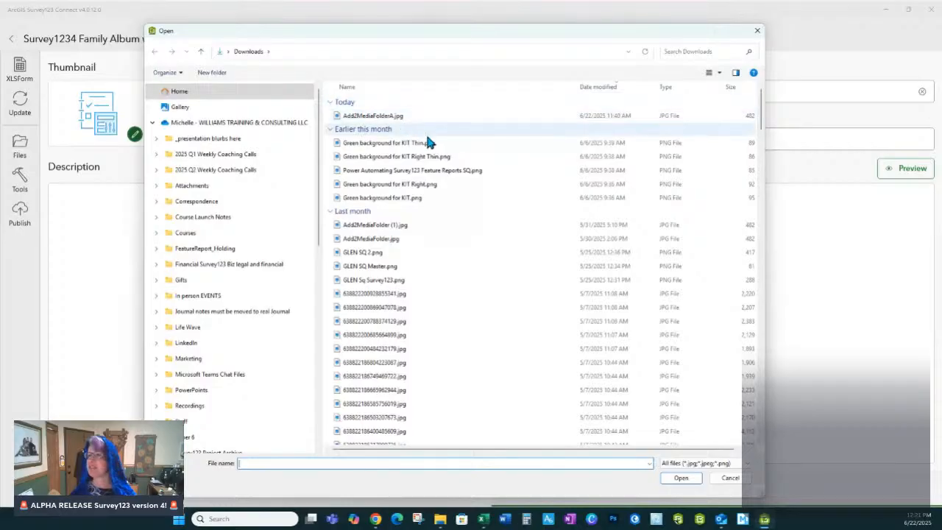
{"action": "left_click", "coordinate": [353, 117]}
{"action": "double_click", "coordinate": [352, 117]}
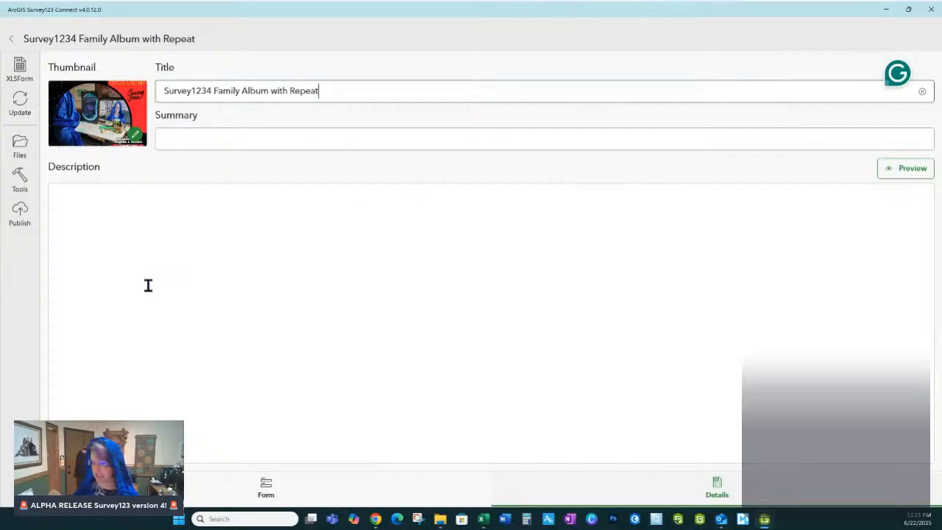
Step: Run the publish analysis on the survey and publish it with the preset publish options
{"action": "left_click", "coordinate": [24, 216]}
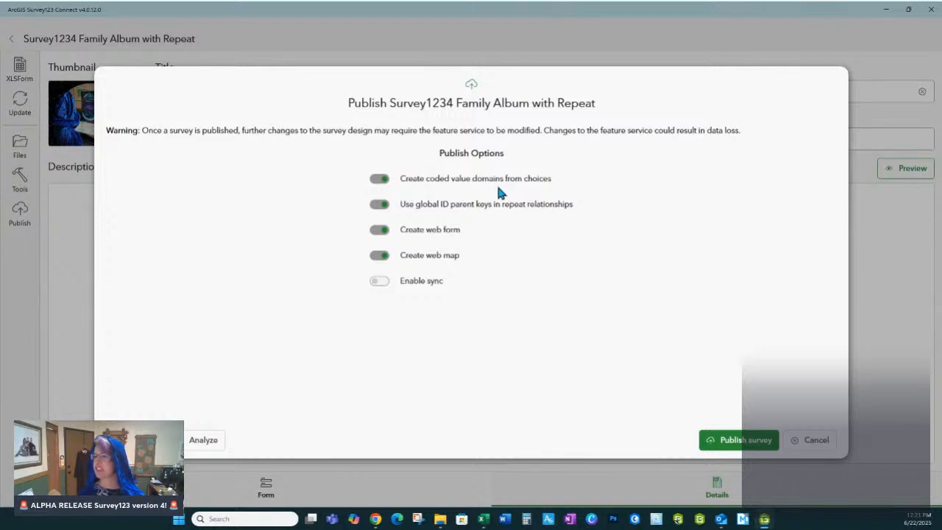
{"action": "left_click", "coordinate": [204, 438]}
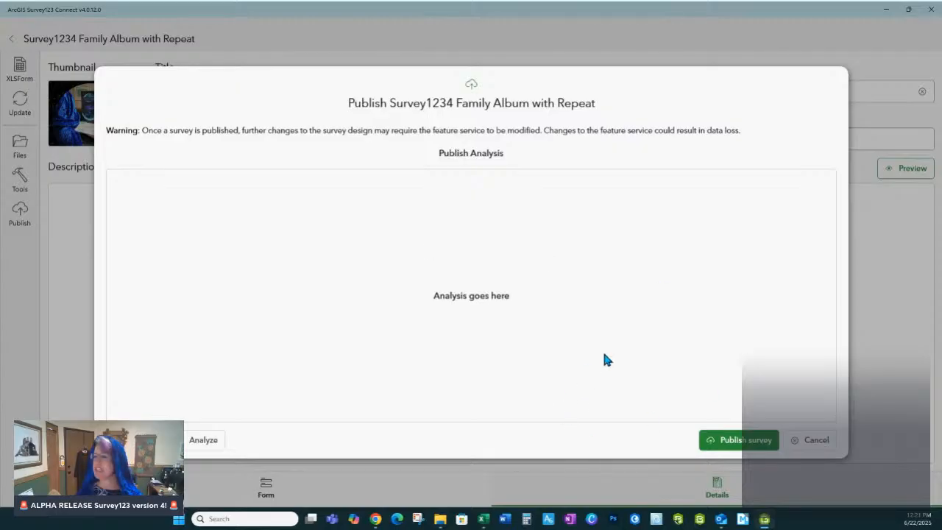
{"action": "left_click", "coordinate": [712, 442]}
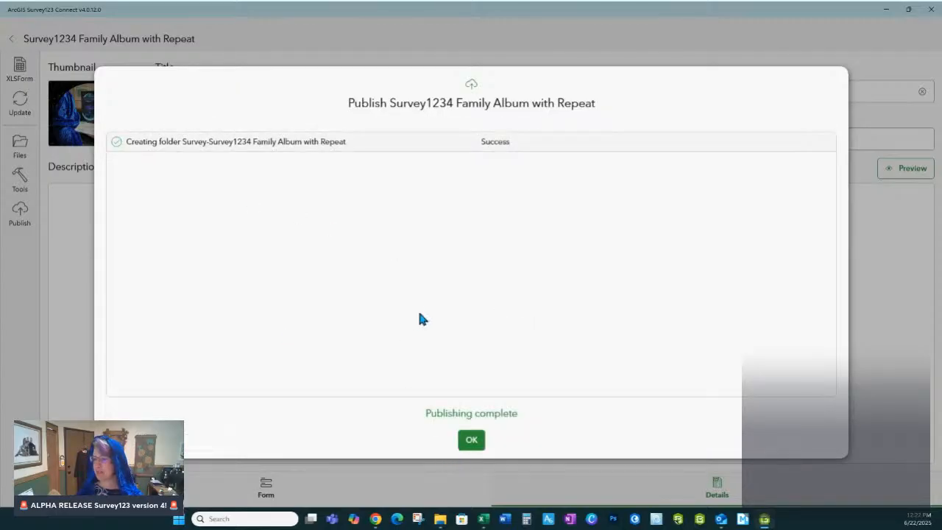
{"action": "left_click", "coordinate": [471, 439]}
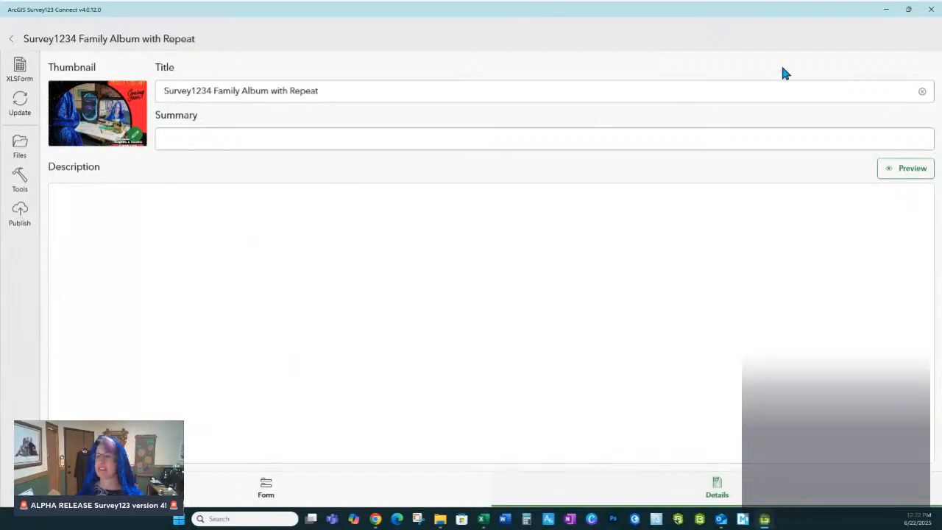
{"action": "left_click", "coordinate": [886, 9]}
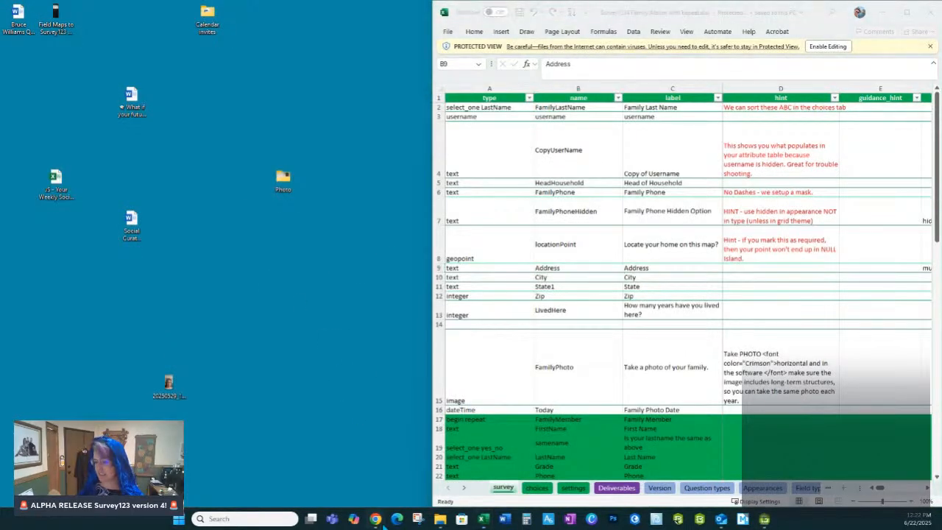
Step: Switch to Chrome and open the bookmarked ArcGIS Online site (Jedi Esri) in a new tab
{"action": "mouse_move", "coordinate": [376, 519]}
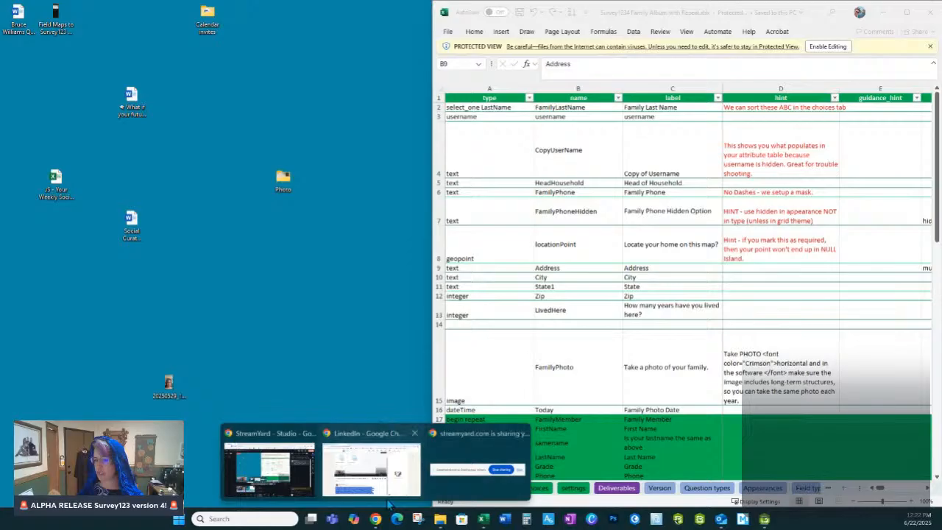
{"action": "left_click", "coordinate": [376, 443]}
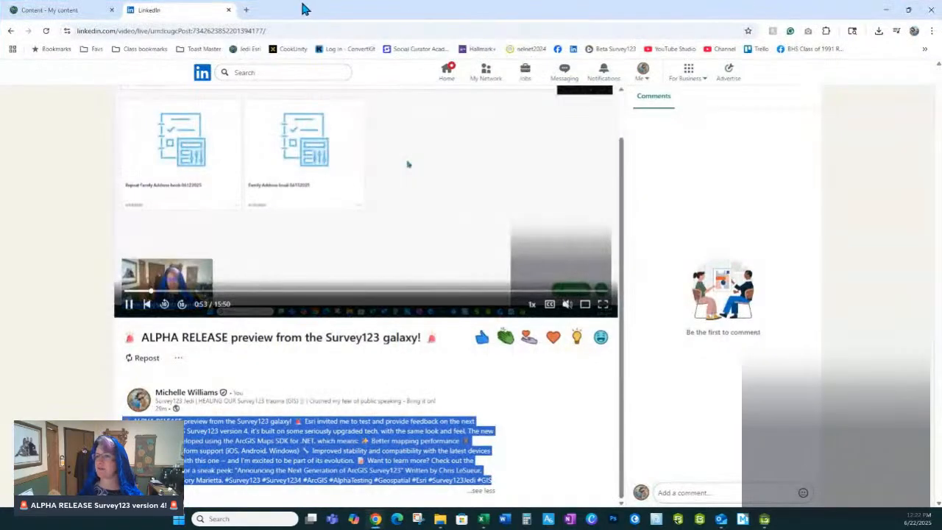
{"action": "left_click", "coordinate": [246, 9]}
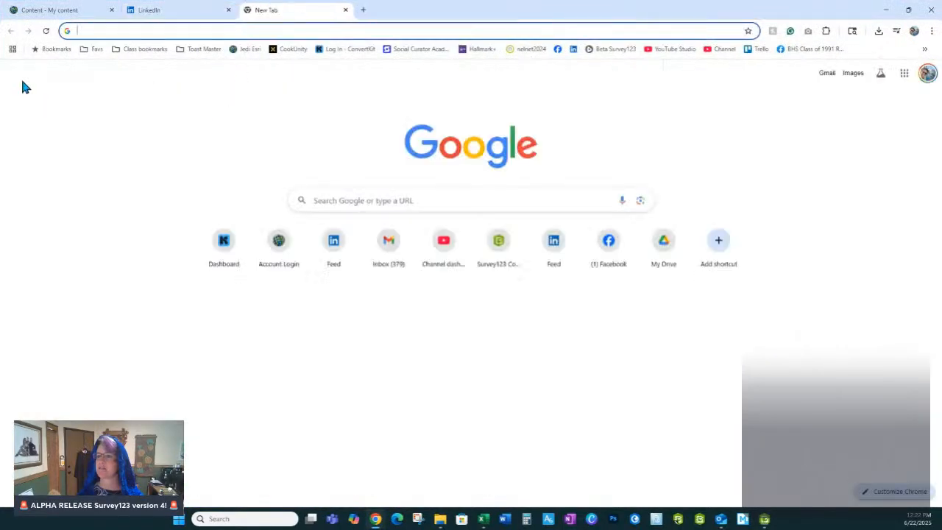
{"action": "left_click", "coordinate": [249, 49]}
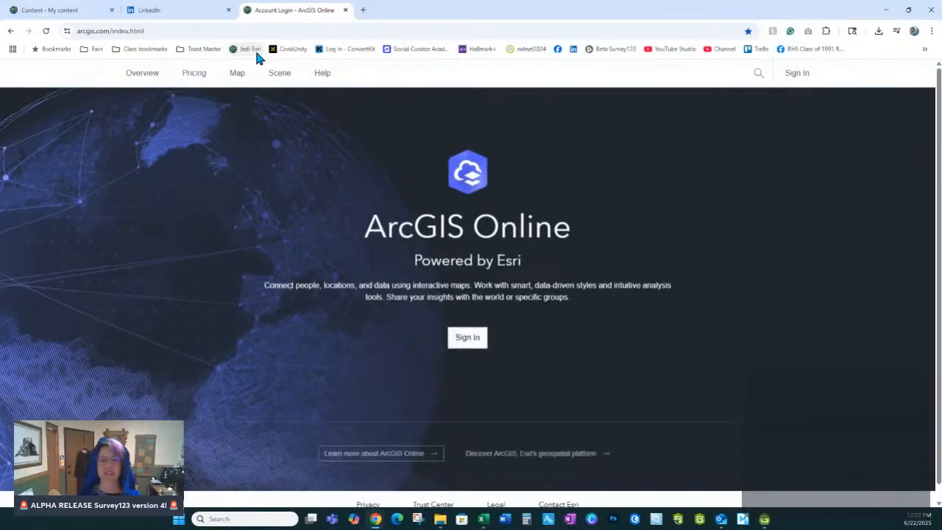
Step: Sign in to the Survey123Jedi organization with the saved account, filling in the username and password fields
{"action": "left_click", "coordinate": [472, 337]}
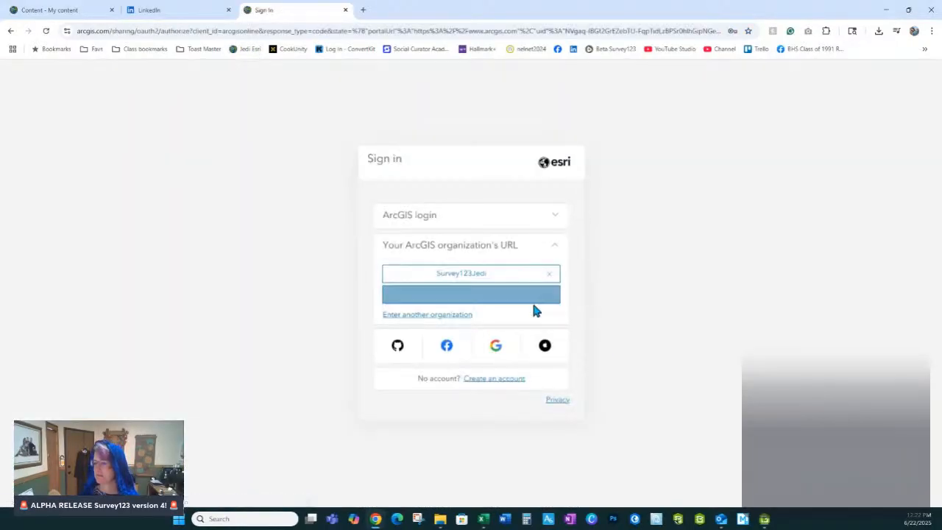
{"action": "left_click", "coordinate": [480, 278]}
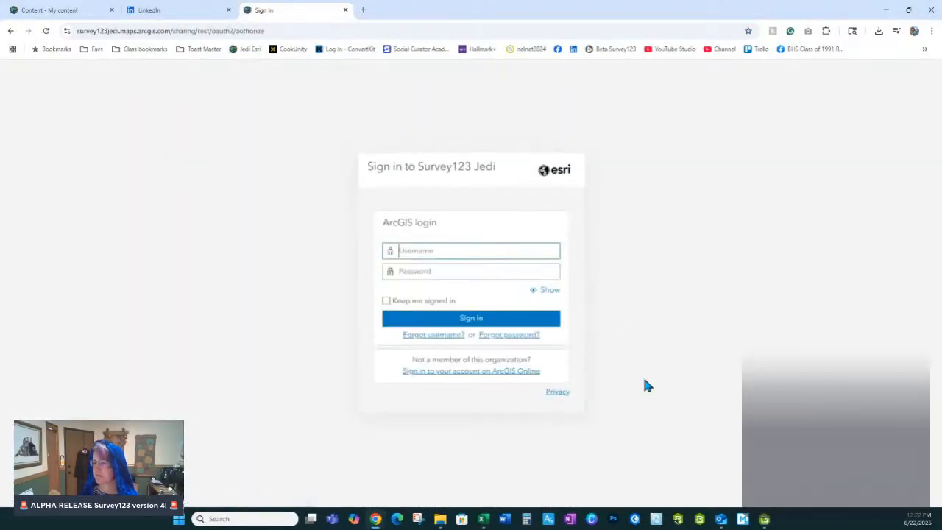
{"action": "left_click", "coordinate": [413, 254]}
{"action": "left_click", "coordinate": [481, 279]}
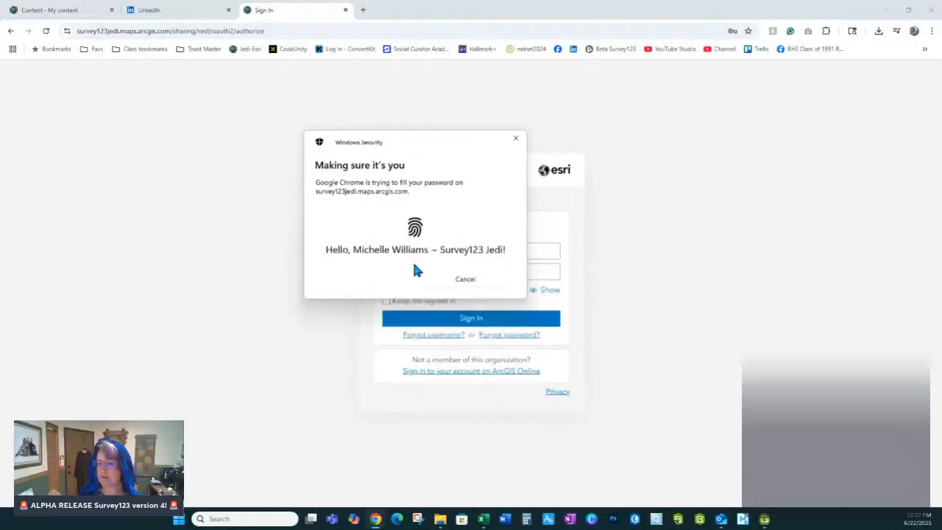
{"action": "left_click", "coordinate": [447, 325]}
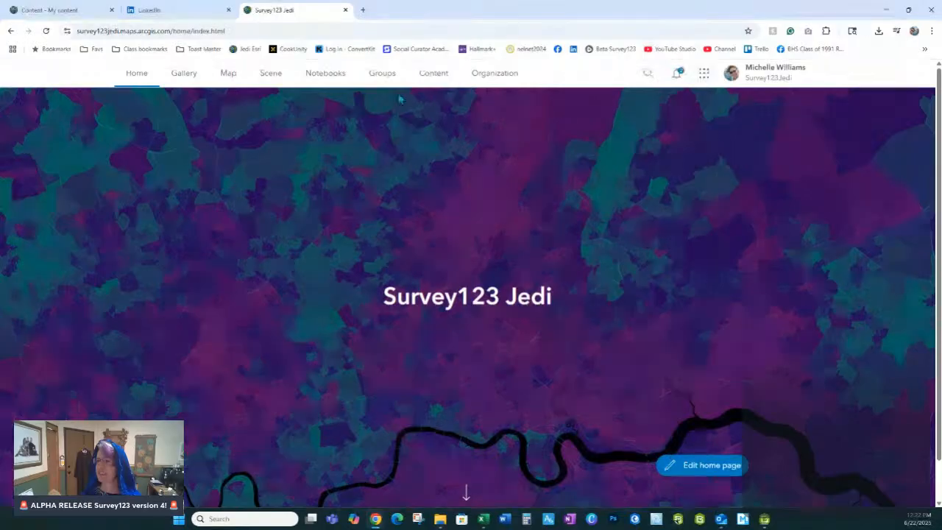
Step: Open My content and sort the items by modified date, newest first, to look for the published survey
{"action": "left_click", "coordinate": [440, 75]}
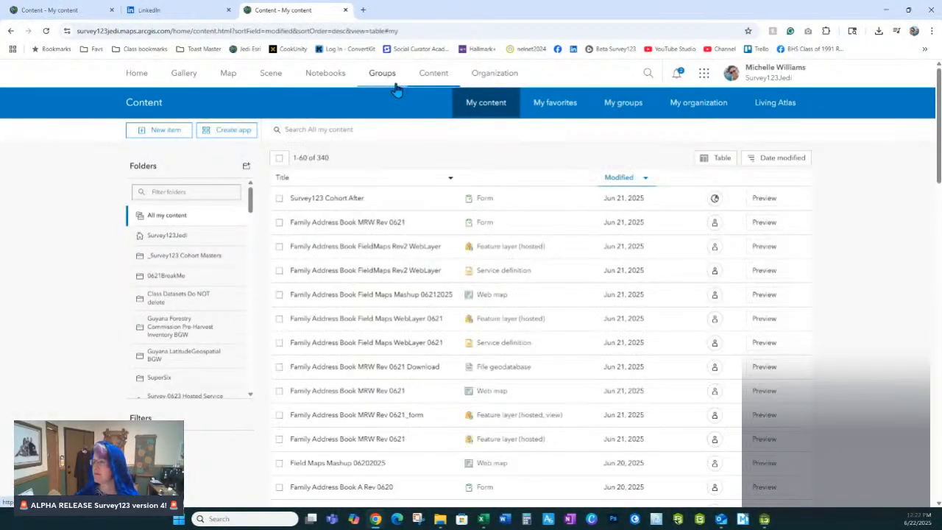
{"action": "left_click", "coordinate": [621, 176]}
{"action": "left_click", "coordinate": [622, 179]}
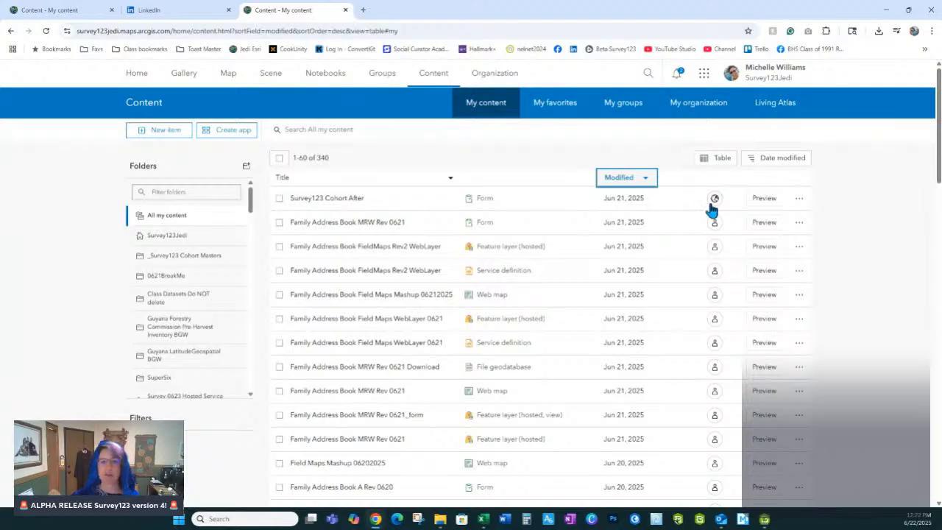
{"action": "mouse_move", "coordinate": [711, 209]}
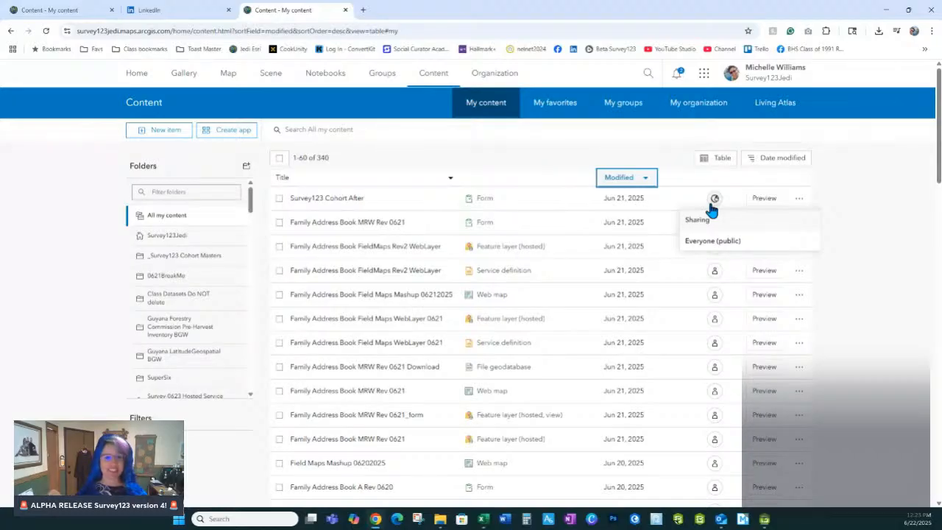
{"action": "left_click", "coordinate": [88, 156]}
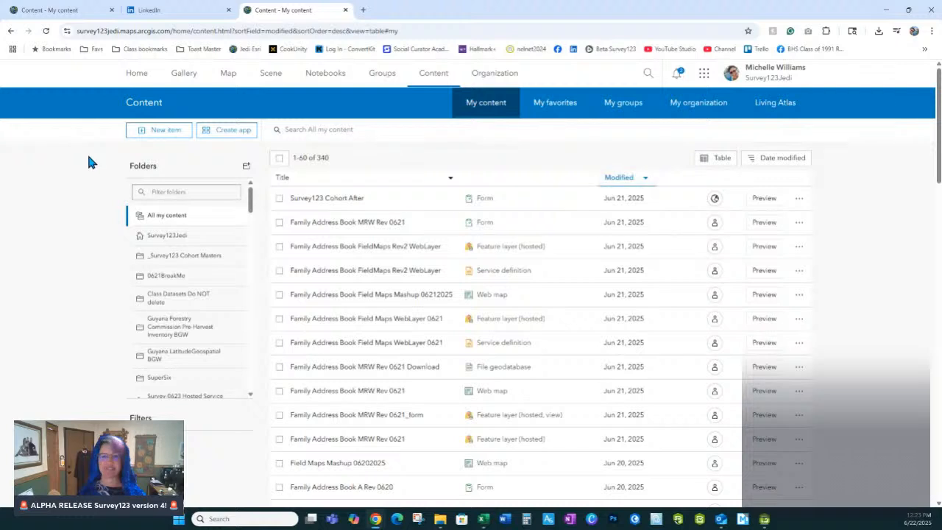